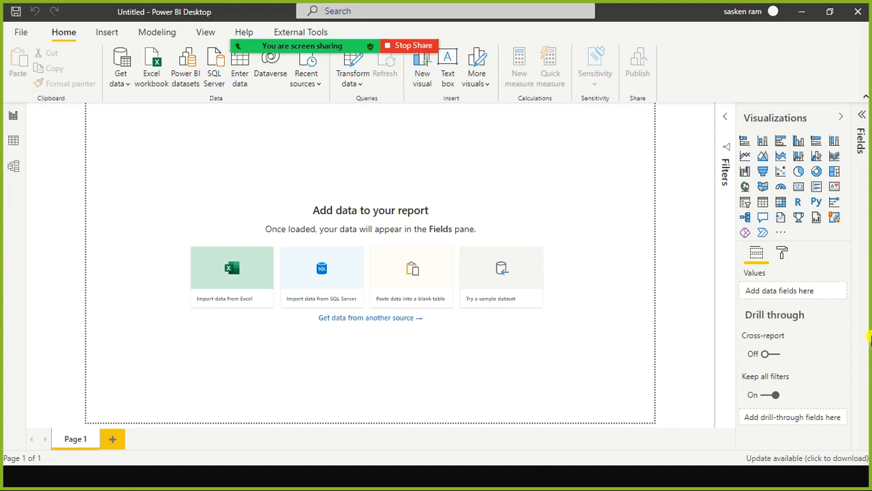
# Switch to the ex_demo_Datetale report window and dismiss the keyboard shortcuts pop-up over Page 2.
pyautogui.click(15, 168)
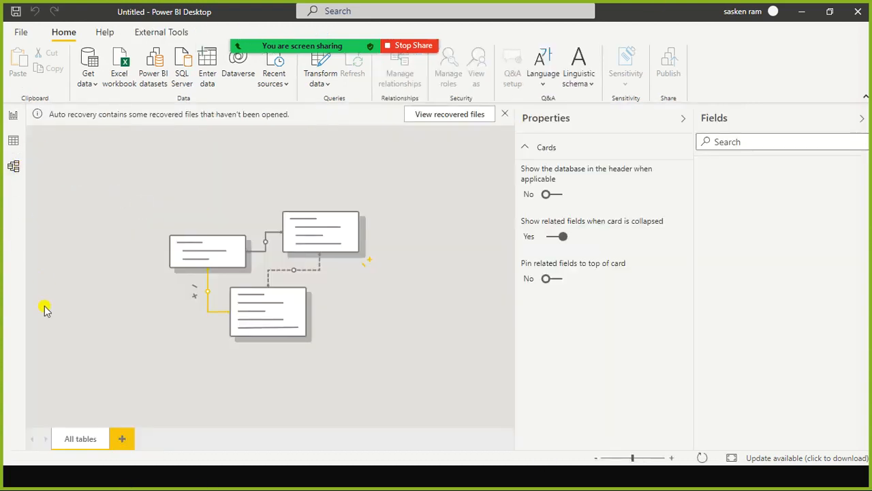
pyautogui.hotkey('alt', 'Tab')
pyautogui.hotkey('alt', 'Tab')
pyautogui.hotkey('alt', 'Tab')
pyautogui.hotkey('alt', 'Tab')
pyautogui.hotkey('alt', 'Tab')
pyautogui.hotkey('alt', 'Tab')
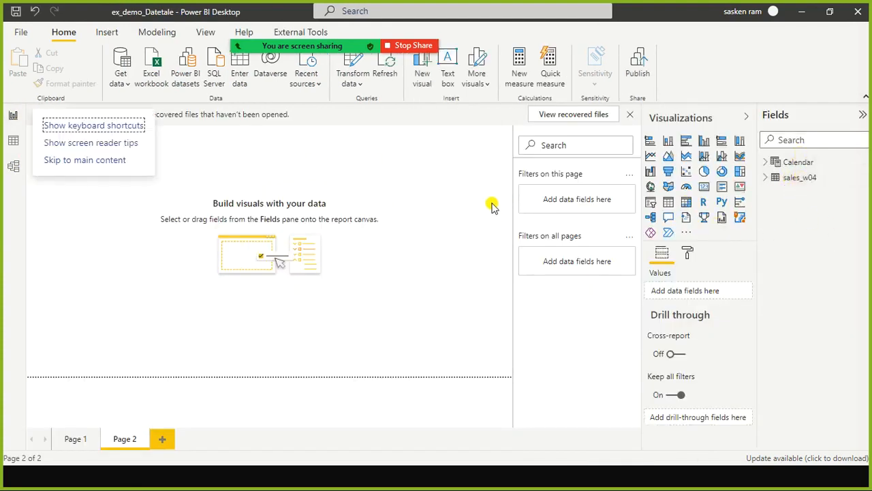
pyautogui.click(511, 195)
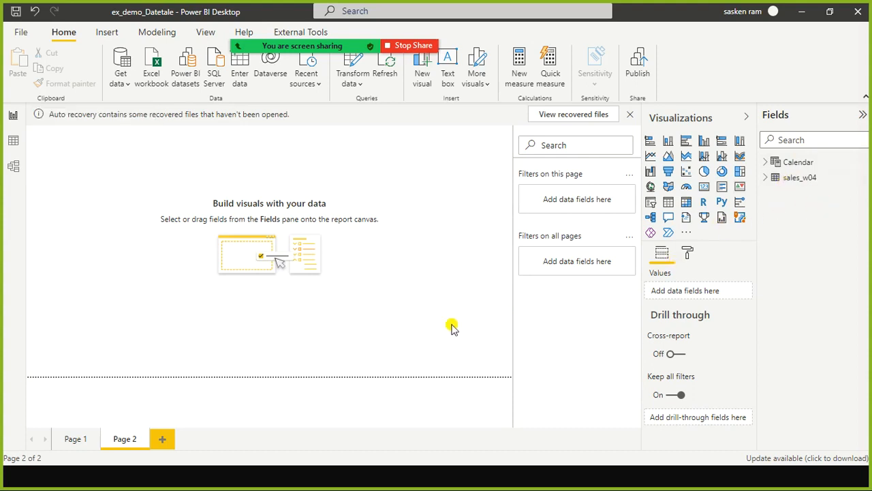
# Add an empty table visual and an empty clustered column chart to Page 2, placed side by side.
pyautogui.click(667, 202)
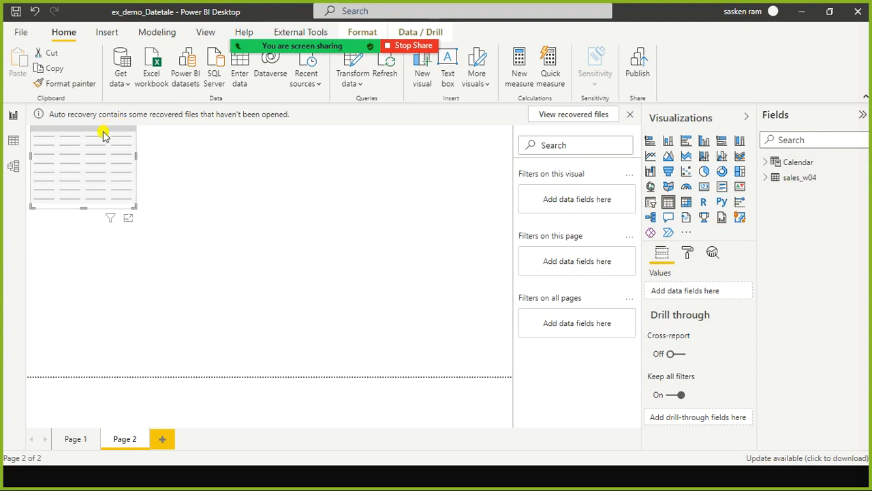
pyautogui.moveTo(104, 133); pyautogui.dragTo(181, 199)
pyautogui.click(380, 199)
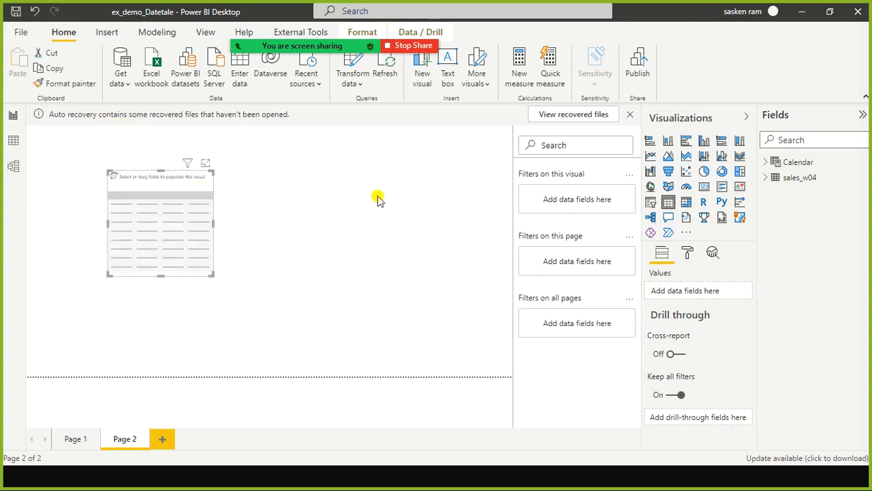
pyautogui.click(705, 142)
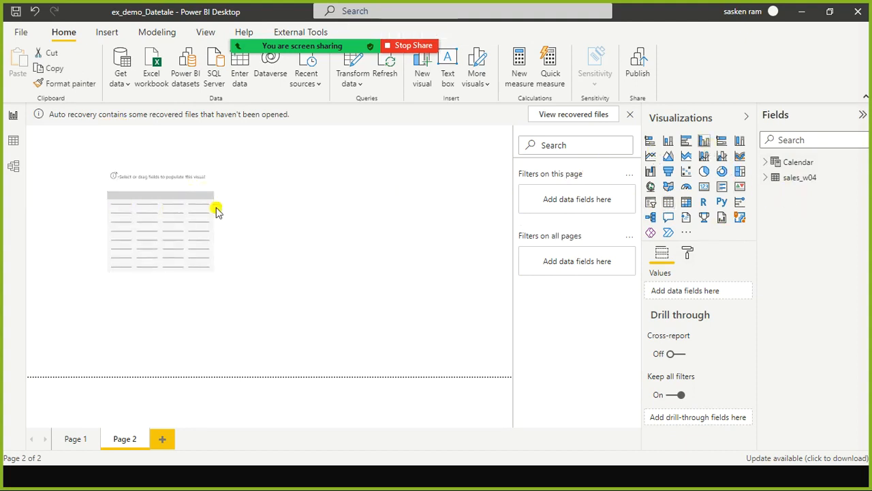
pyautogui.moveTo(143, 160); pyautogui.dragTo(310, 241)
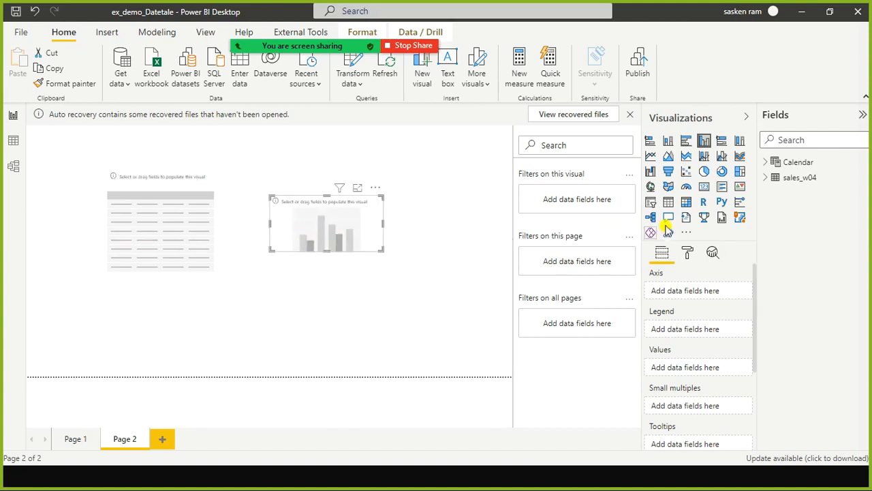
# Add Quarter from the Calendar table and Quantity from sales_w04 to the clustered column chart.
pyautogui.click(768, 178)
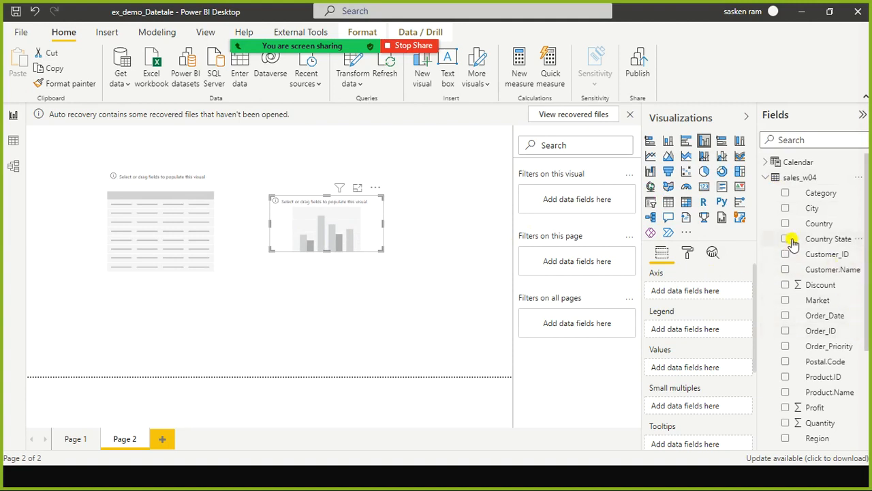
pyautogui.click(769, 162)
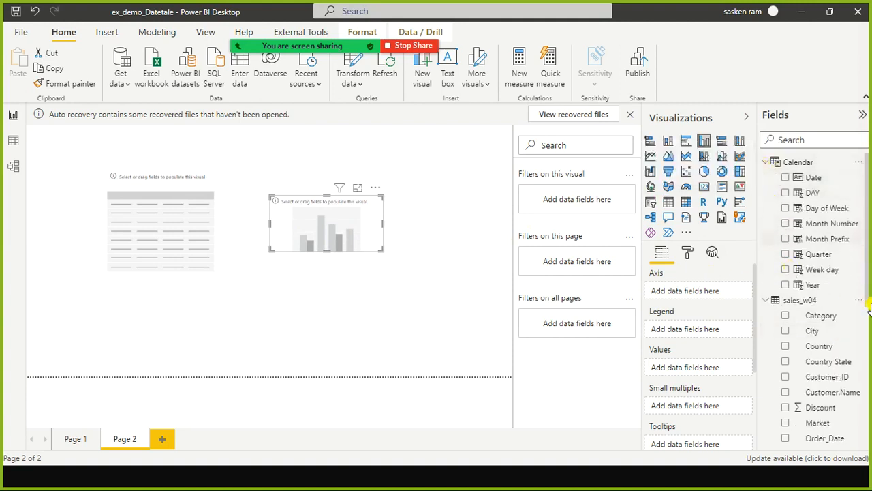
pyautogui.click(785, 254)
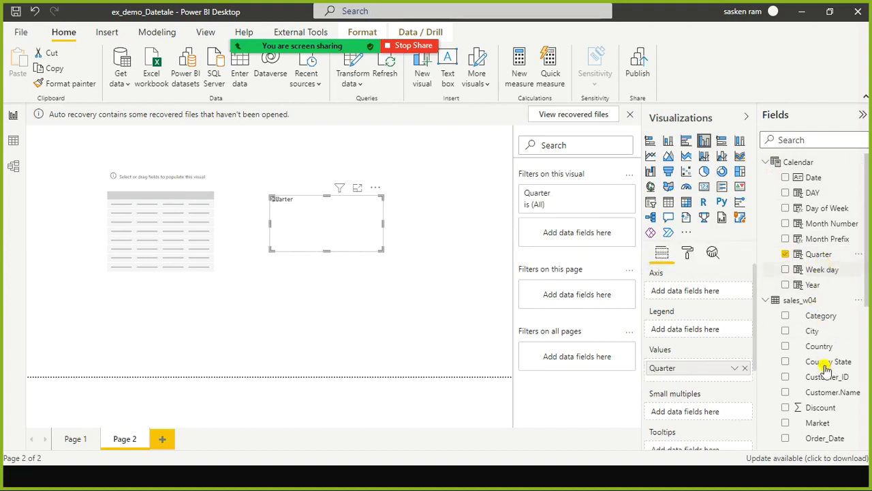
pyautogui.scroll(-5, 863, 362)
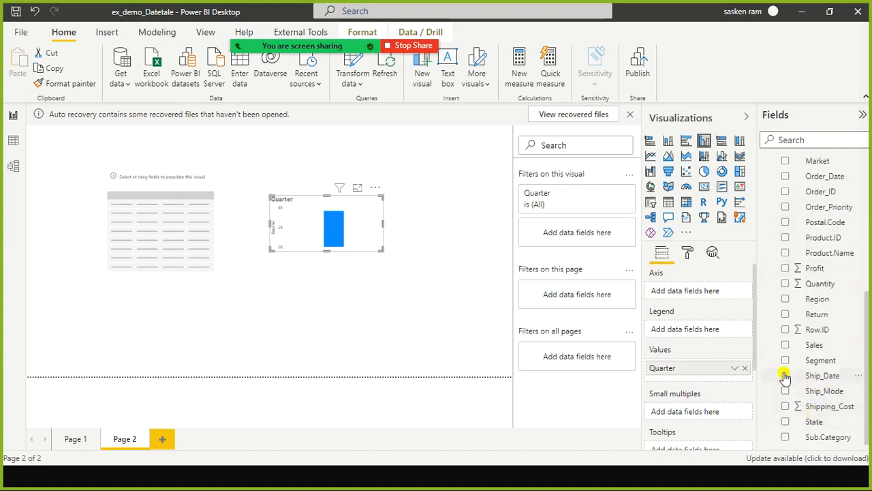
pyautogui.click(785, 283)
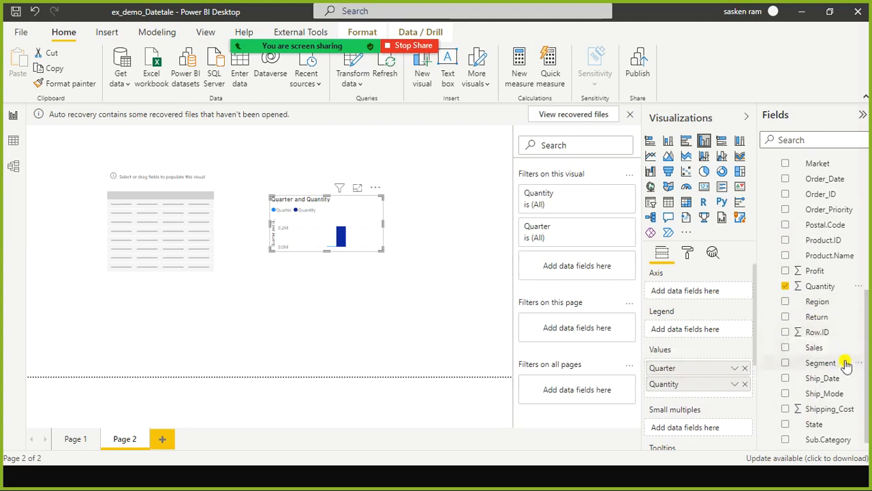
# Replace Quantity with Profit and Quarter with Month Prefix in the clustered column chart.
pyautogui.scroll(2, 845, 358)
pyautogui.scroll(-2, 845, 358)
pyautogui.scroll(1, 845, 354)
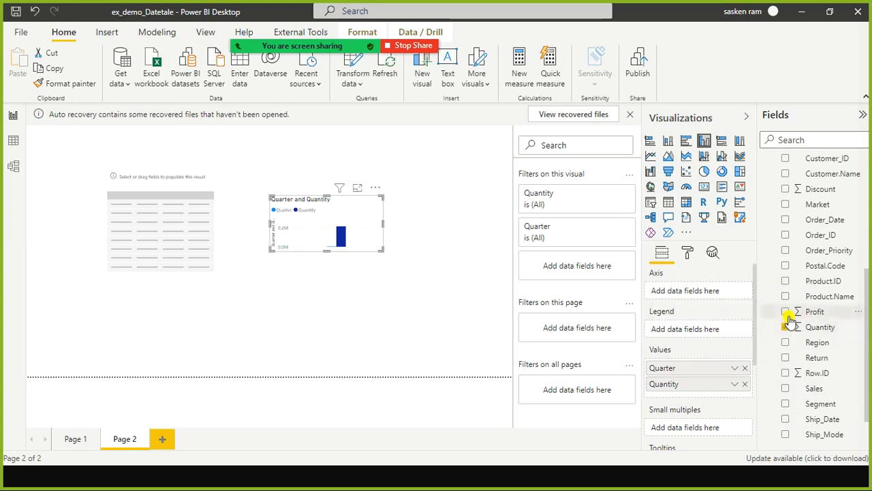
pyautogui.click(786, 327)
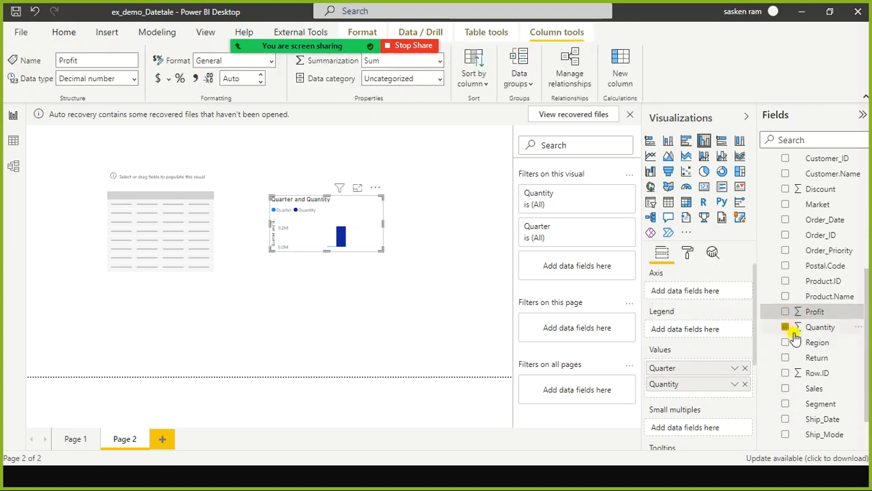
pyautogui.click(787, 312)
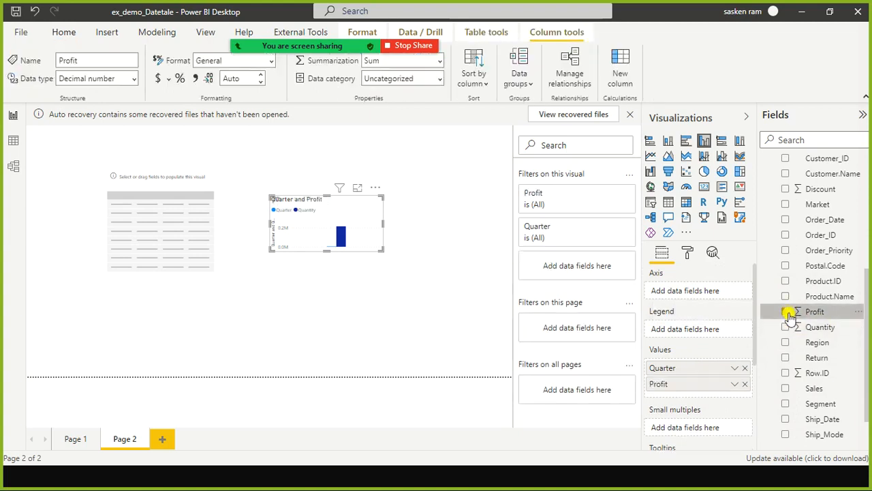
pyautogui.scroll(3, 842, 231)
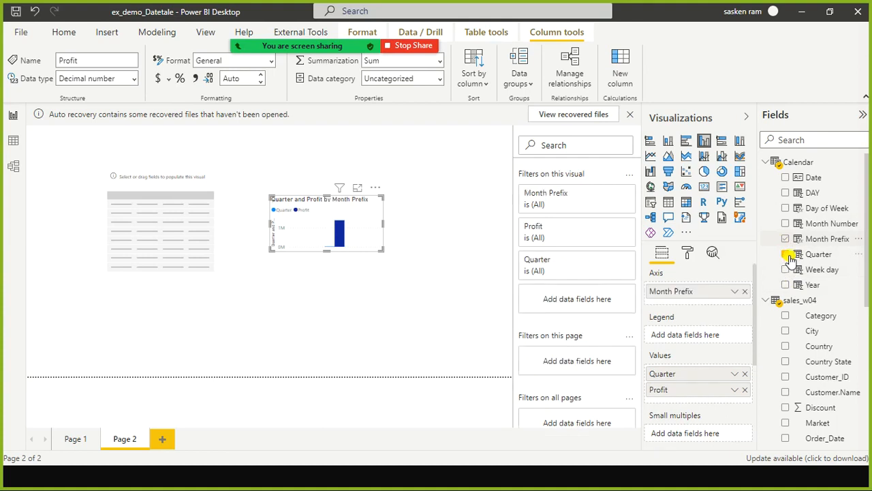
pyautogui.click(785, 253)
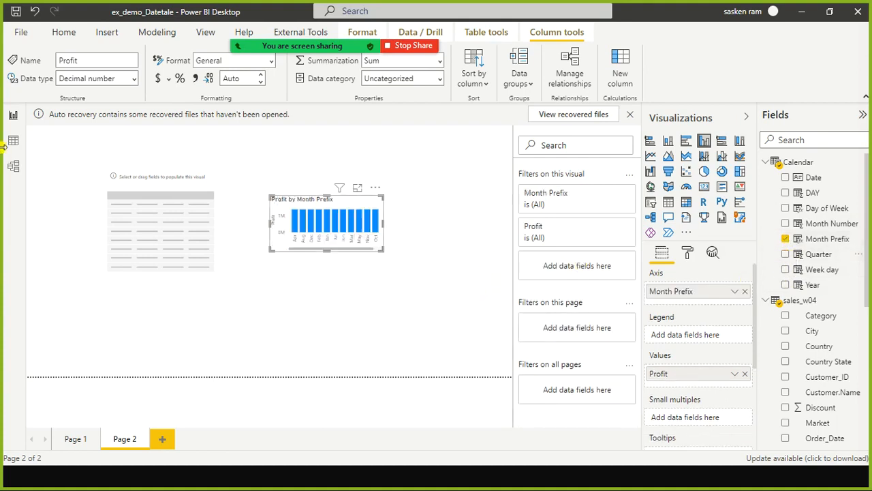
# Check the tables in the model diagram, and enlarge the Profit by Month Prefix chart in width and height.
pyautogui.click(8, 172)
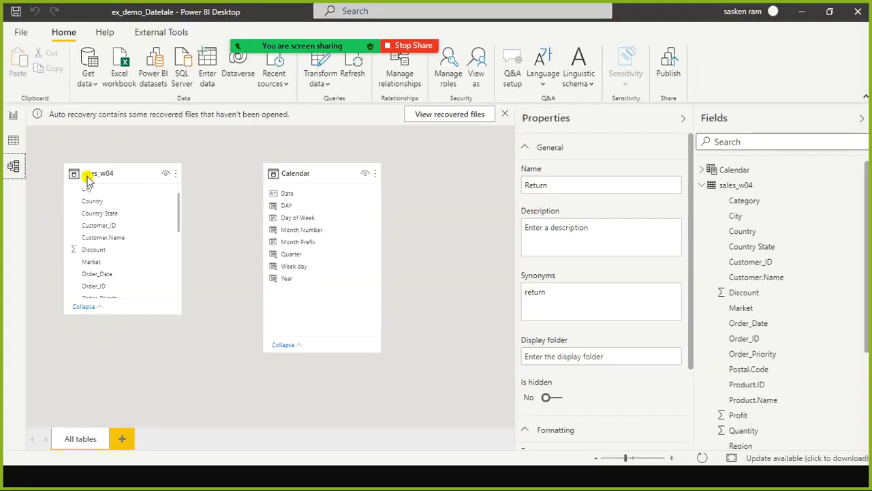
pyautogui.click(14, 116)
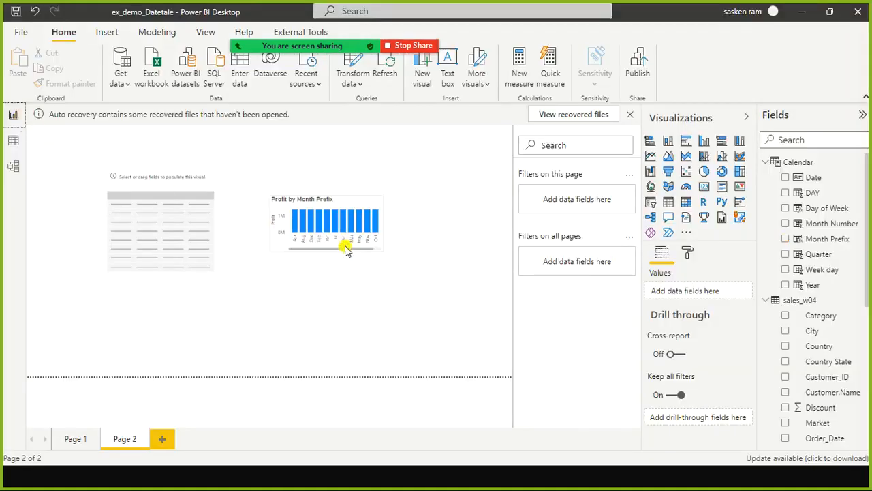
pyautogui.click(382, 223)
pyautogui.moveTo(383, 222); pyautogui.dragTo(454, 244)
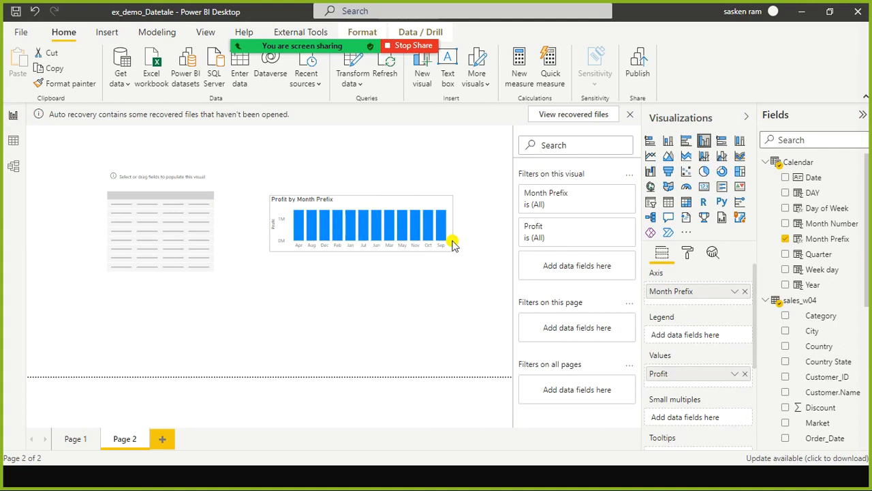
pyautogui.scroll(-1, 817, 339)
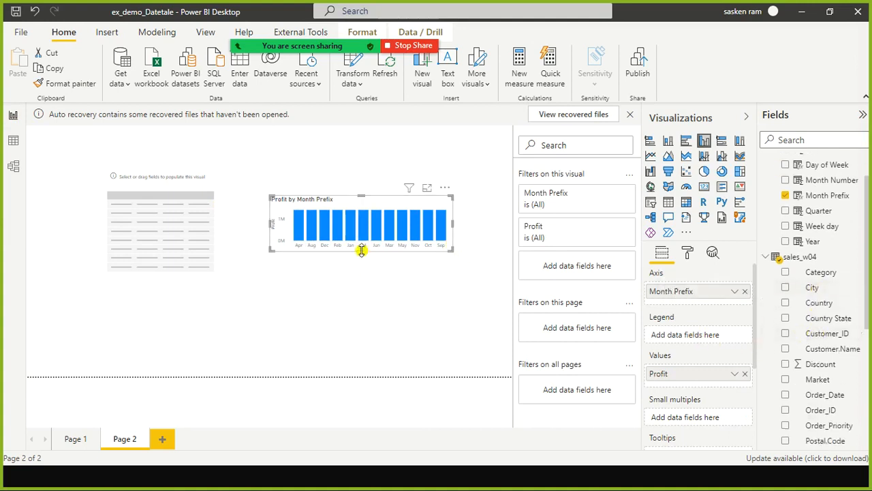
pyautogui.moveTo(362, 251); pyautogui.dragTo(362, 293)
pyautogui.moveTo(389, 251)
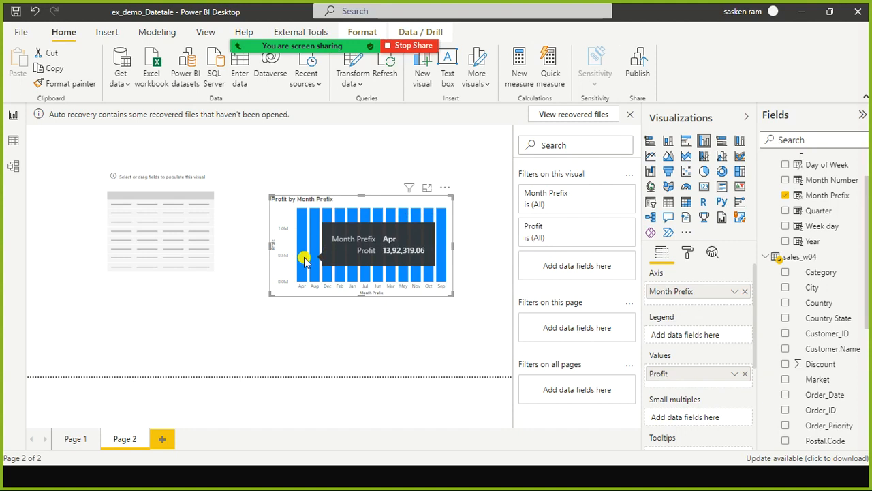
# Relate Date in the Calendar table to Order_Date in sales_w04, and shorten the Calendar card in the model diagram.
pyautogui.click(13, 166)
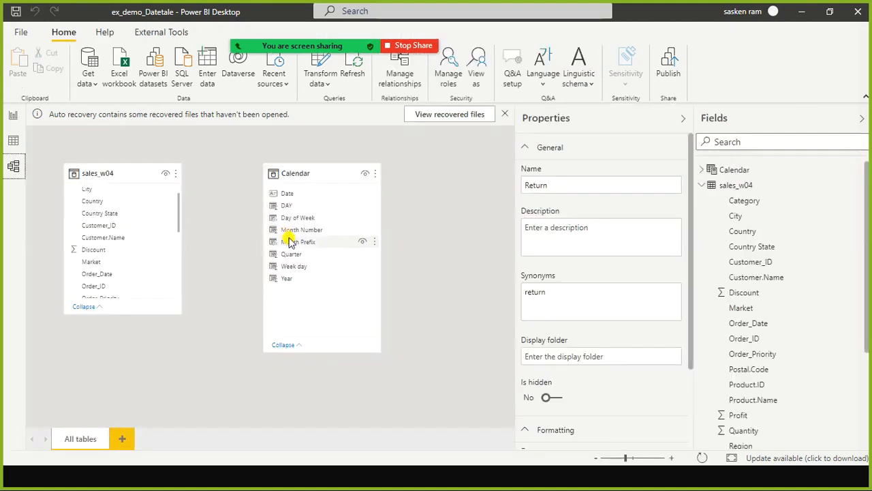
pyautogui.scroll(1, 130, 237)
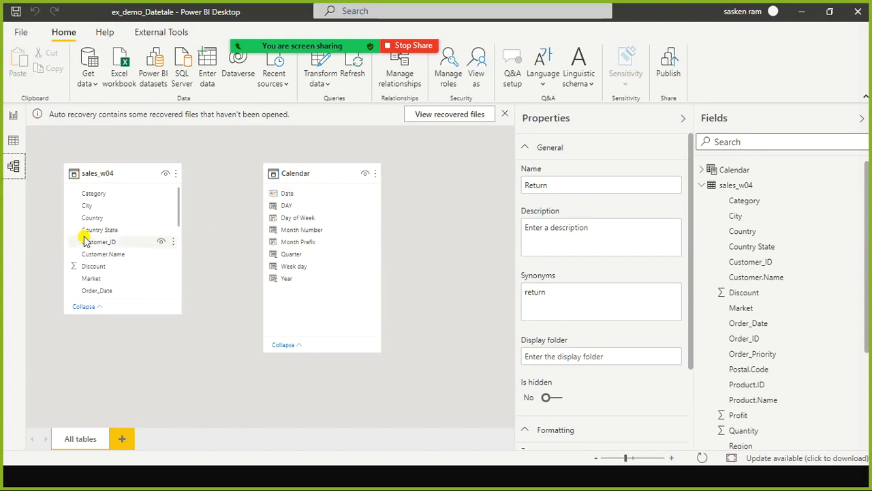
pyautogui.scroll(-2, 118, 256)
pyautogui.scroll(1, 118, 257)
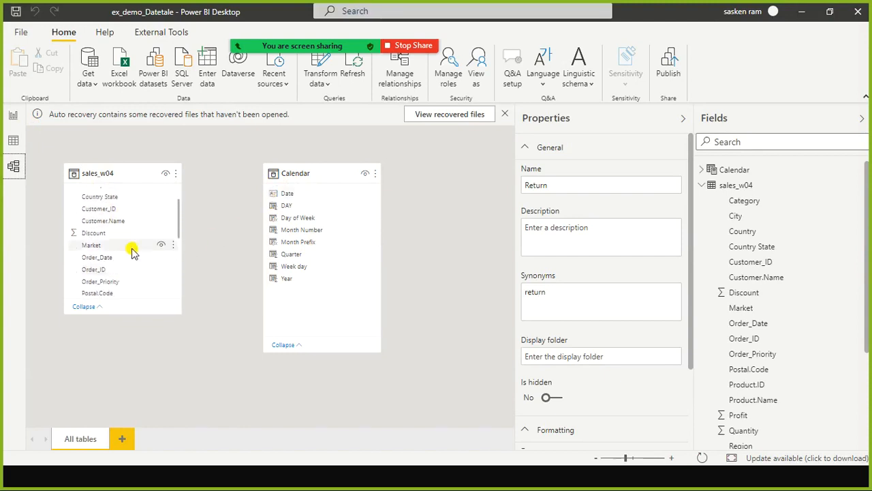
pyautogui.moveTo(277, 196); pyautogui.dragTo(137, 264)
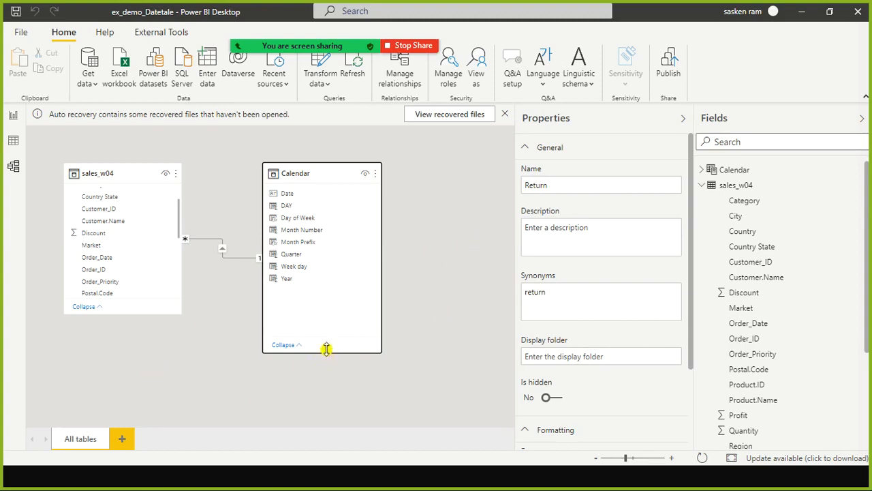
pyautogui.moveTo(326, 349); pyautogui.dragTo(336, 316)
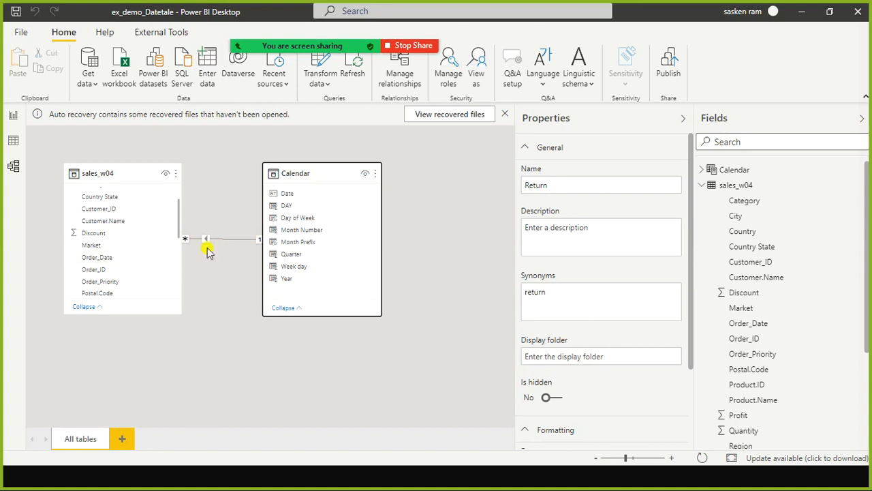
# Widen the Profit by Month Prefix chart on the report page and move it below the empty table visual.
pyautogui.click(15, 116)
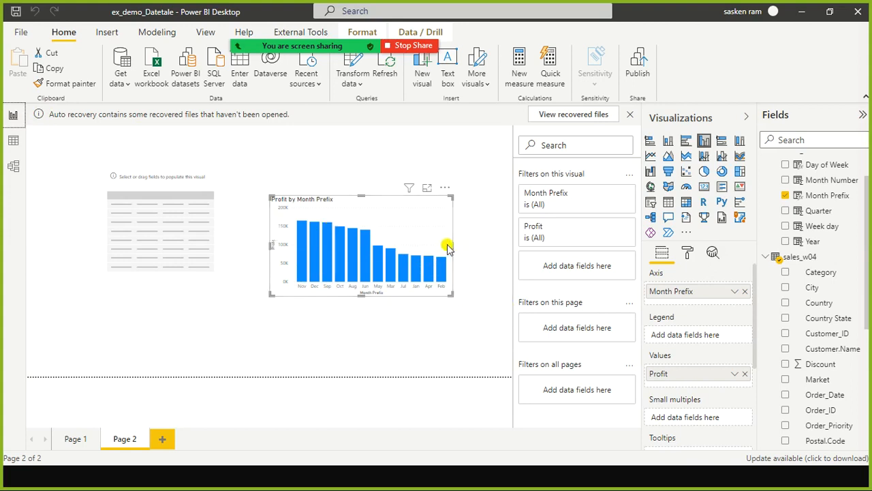
pyautogui.moveTo(453, 244); pyautogui.dragTo(484, 231)
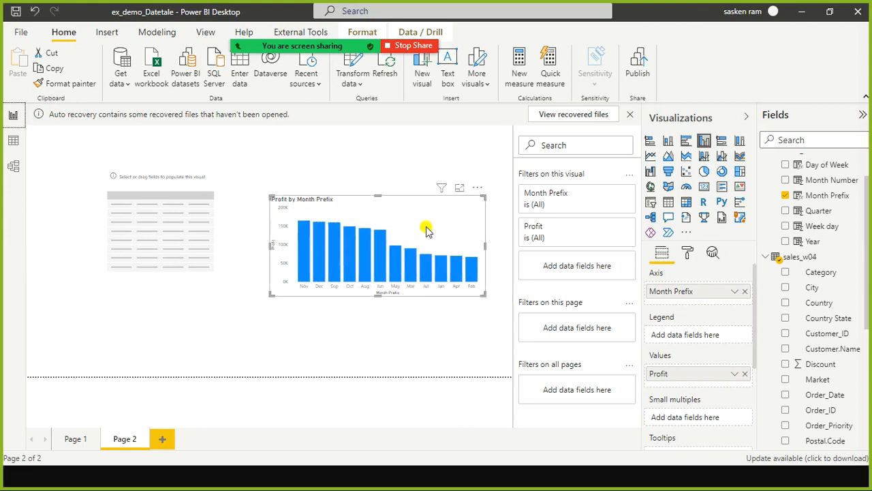
pyautogui.moveTo(392, 274); pyautogui.dragTo(111, 313)
pyautogui.click(336, 232)
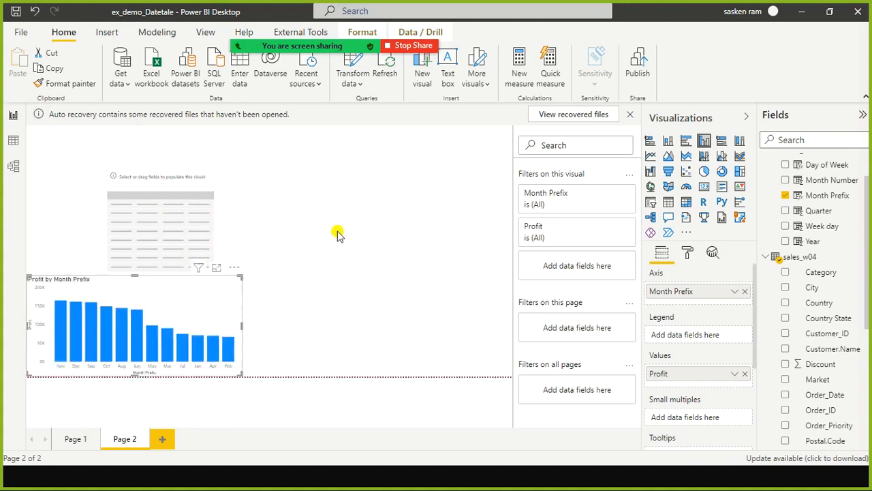
# Add an empty card visual to Page 2, place it beside the table visual and deselect it.
pyautogui.click(709, 191)
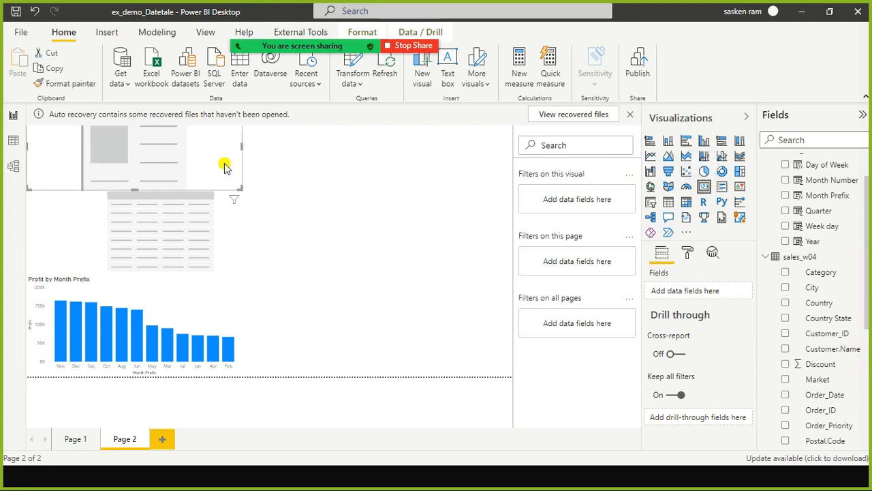
pyautogui.moveTo(140, 165); pyautogui.dragTo(368, 213)
pyautogui.click(478, 257)
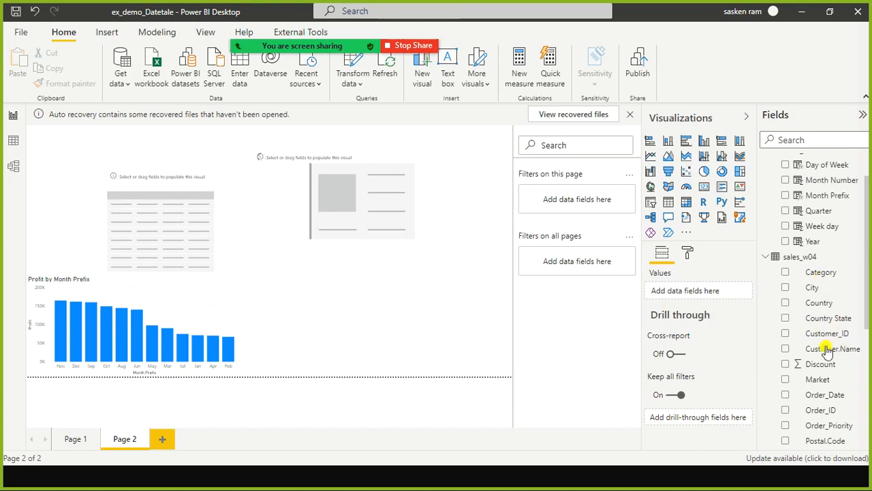
pyautogui.scroll(-3, 824, 347)
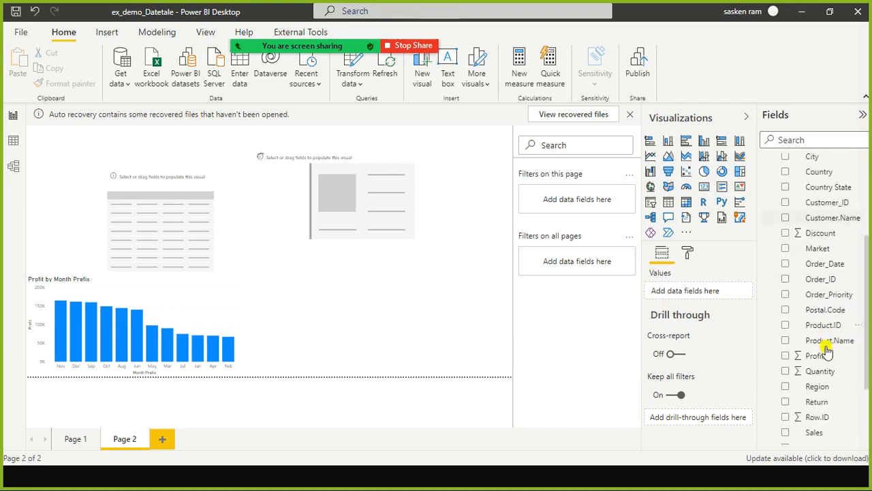
pyautogui.click(788, 357)
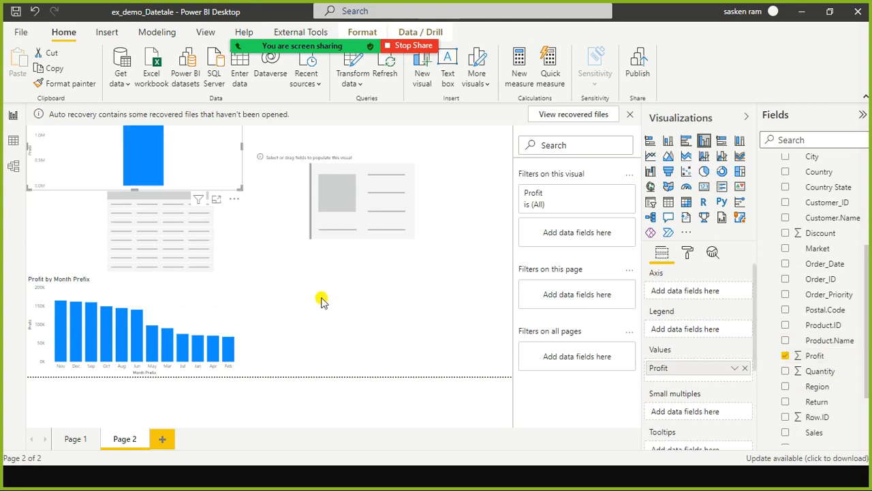
pyautogui.moveTo(189, 155); pyautogui.dragTo(254, 307)
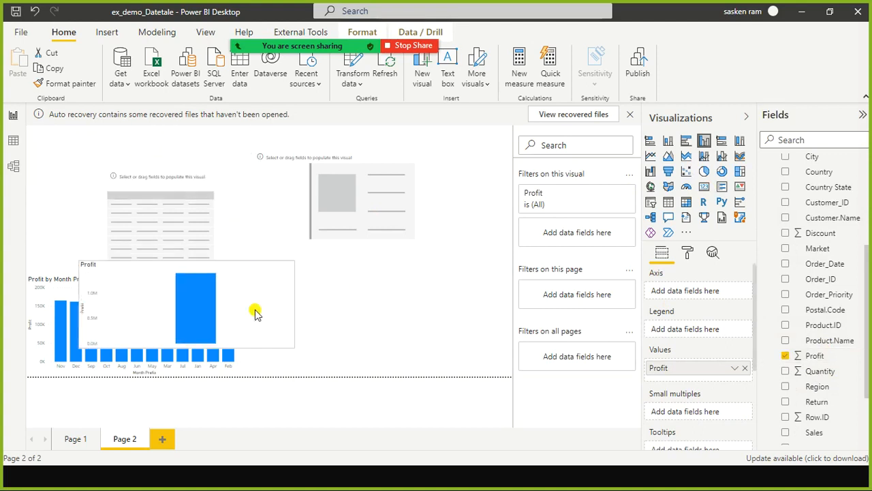
pyautogui.click(283, 257)
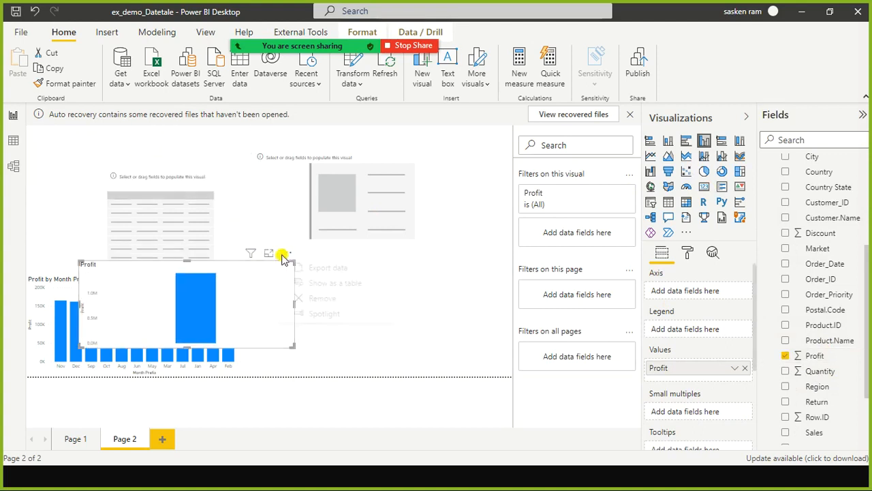
pyautogui.click(301, 297)
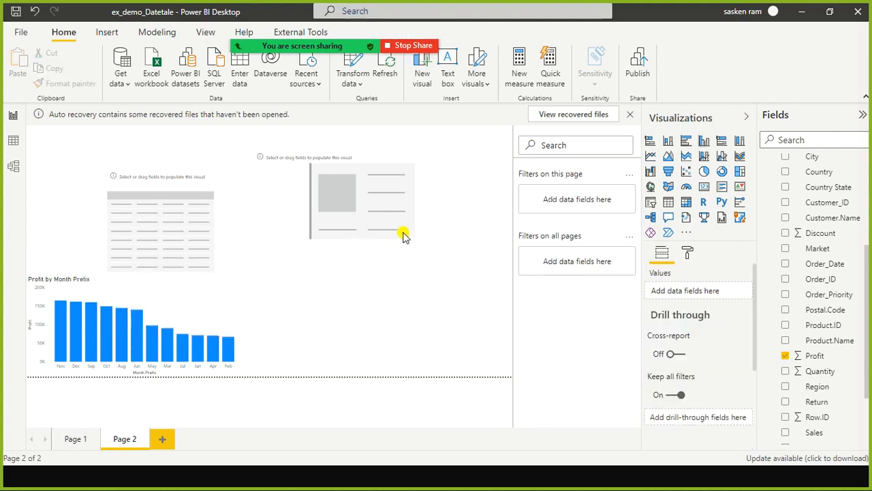
# Show Profit in the empty card visual, and make the card narrower and move it slightly up and to the right.
pyautogui.click(404, 236)
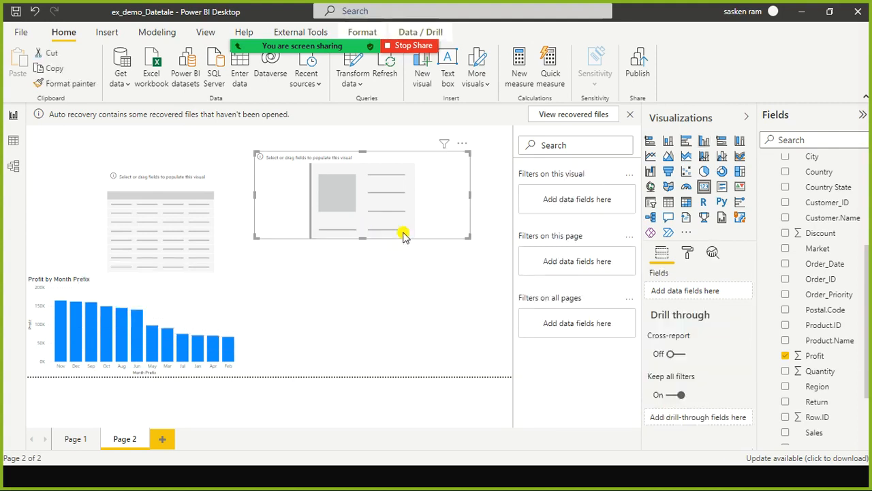
pyautogui.click(786, 356)
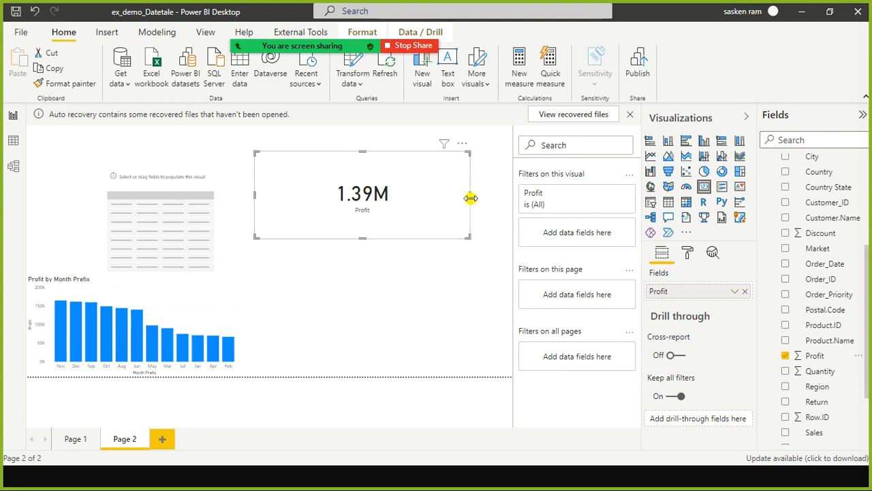
pyautogui.moveTo(469, 197); pyautogui.dragTo(380, 214)
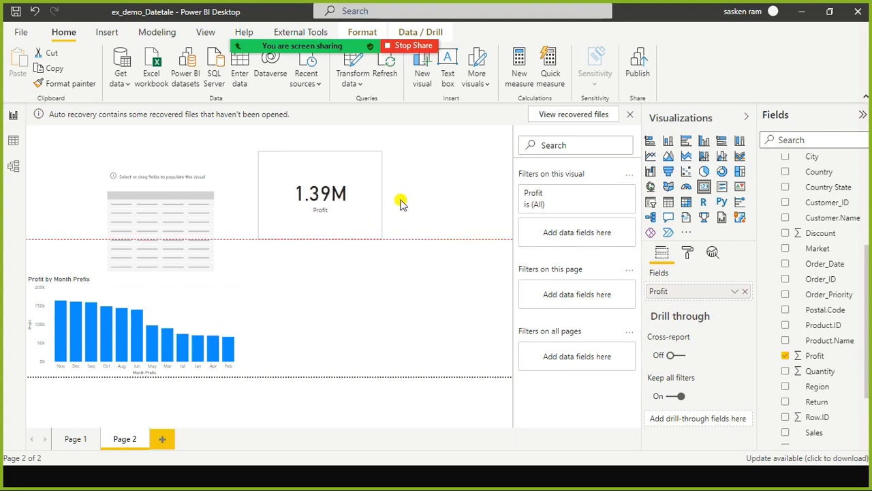
pyautogui.moveTo(342, 237); pyautogui.dragTo(384, 213)
# Place the empty table visual below the Profit card, fill it with Profit and widen it.
pyautogui.moveTo(179, 206); pyautogui.dragTo(381, 245)
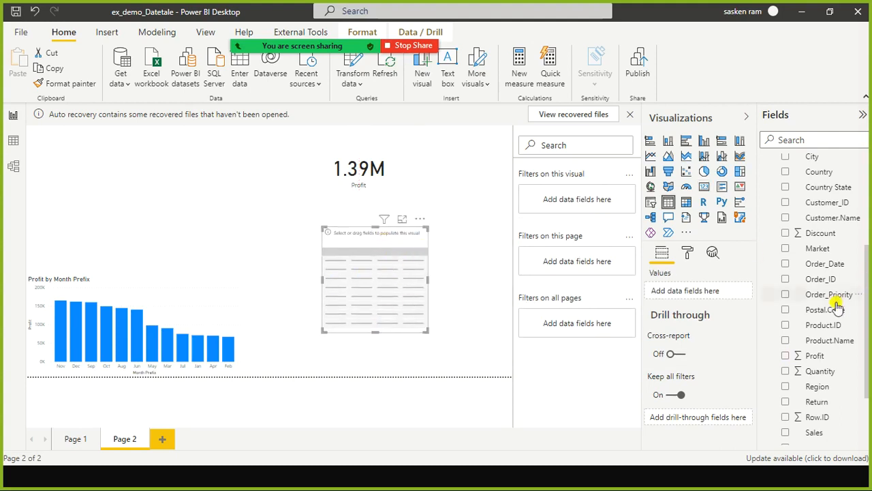
pyautogui.click(787, 355)
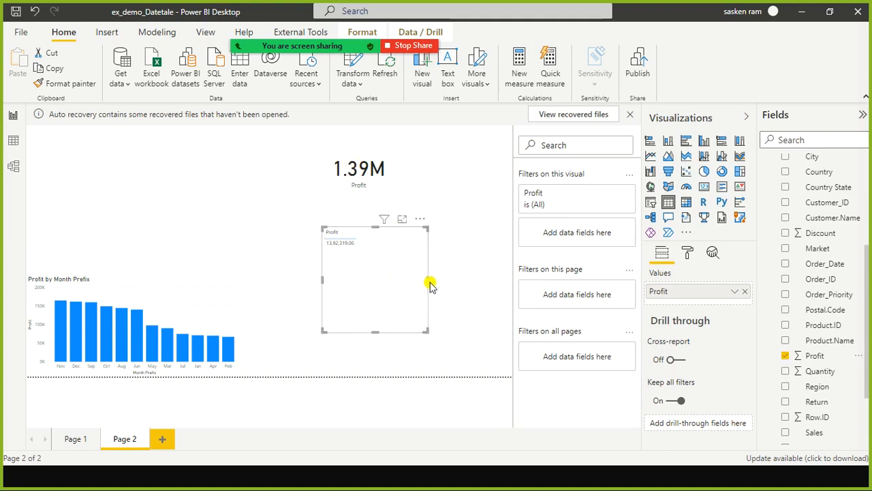
pyautogui.moveTo(430, 278); pyautogui.dragTo(481, 274)
pyautogui.moveTo(424, 293); pyautogui.dragTo(404, 284)
# Add Month Prefix from the Calendar table to the table visual as the column before Profit, without Month Number.
pyautogui.scroll(5, 790, 259)
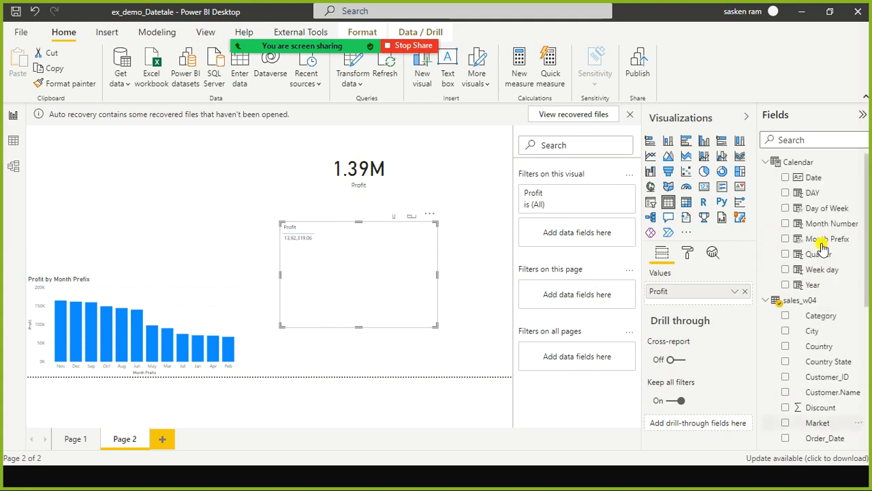
pyautogui.click(785, 225)
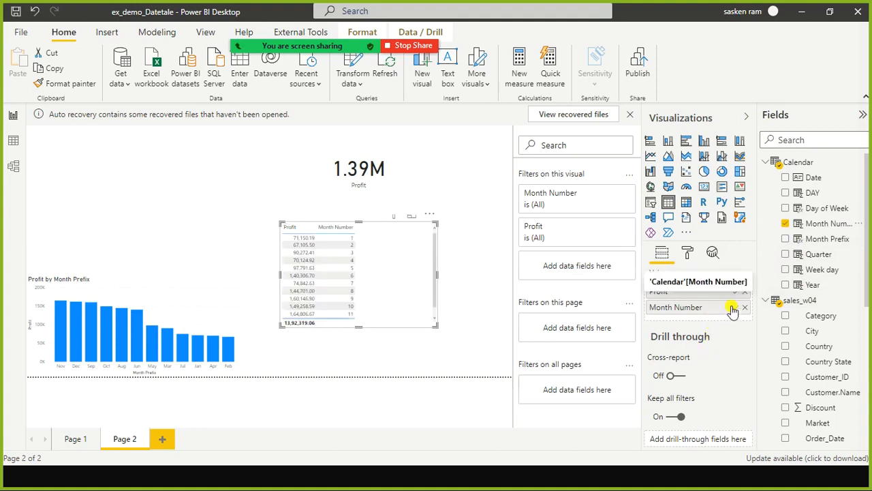
pyautogui.moveTo(741, 313); pyautogui.dragTo(692, 315)
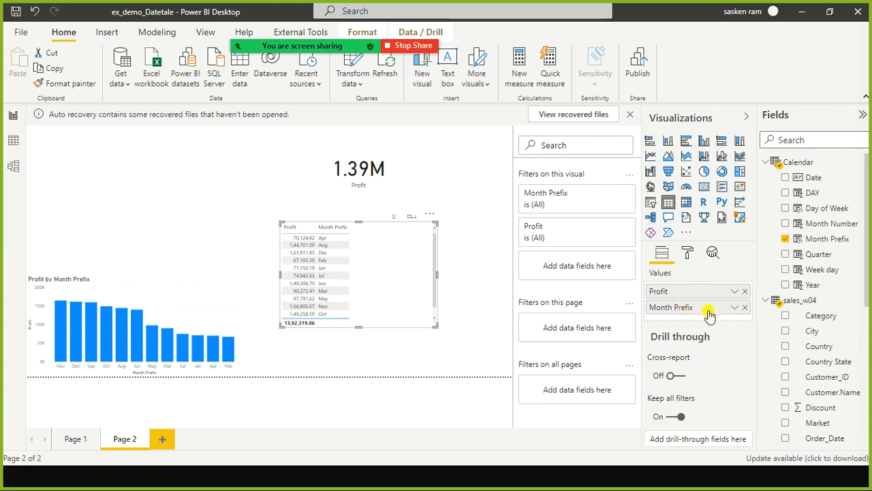
pyautogui.moveTo(702, 307); pyautogui.dragTo(705, 290)
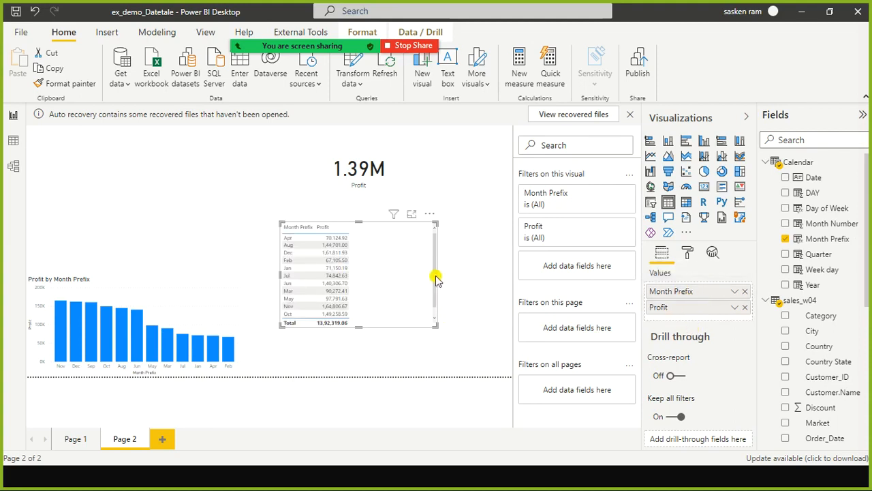
# Adjust the width of the Month Prefix and Profit table visual and deselect it.
pyautogui.moveTo(436, 280); pyautogui.dragTo(496, 277)
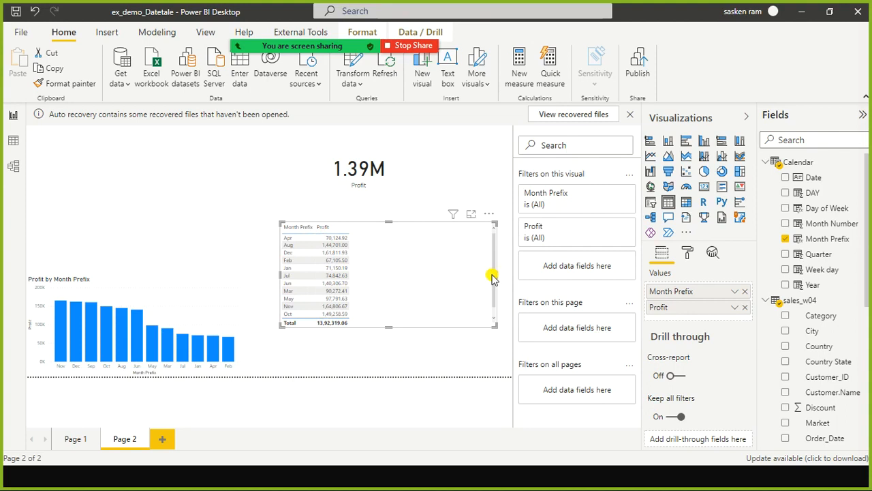
pyautogui.moveTo(493, 278); pyautogui.dragTo(442, 276)
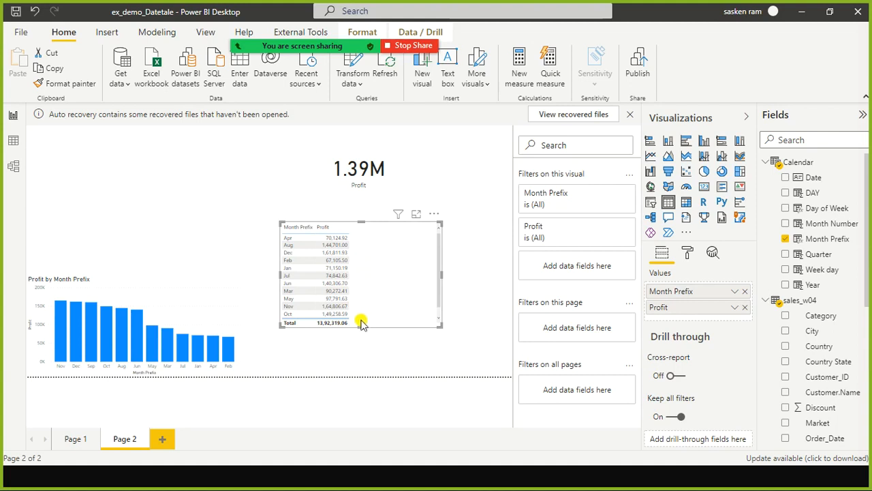
pyautogui.click(327, 366)
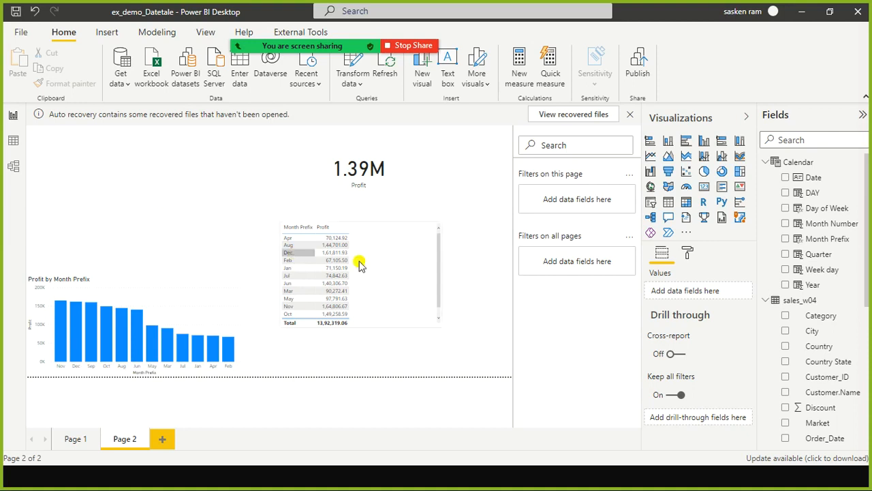
# Delete the relationship between sales_w04 and Calendar in the model diagram.
pyautogui.click(13, 169)
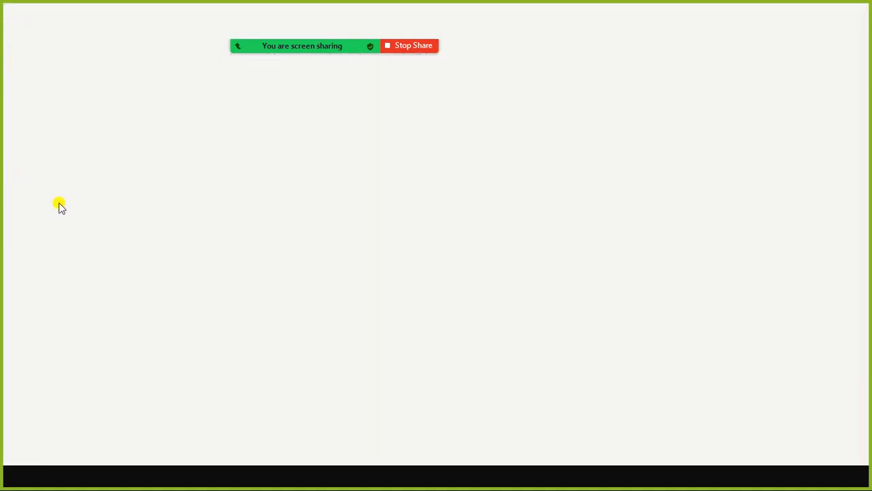
pyautogui.rightClick(231, 242)
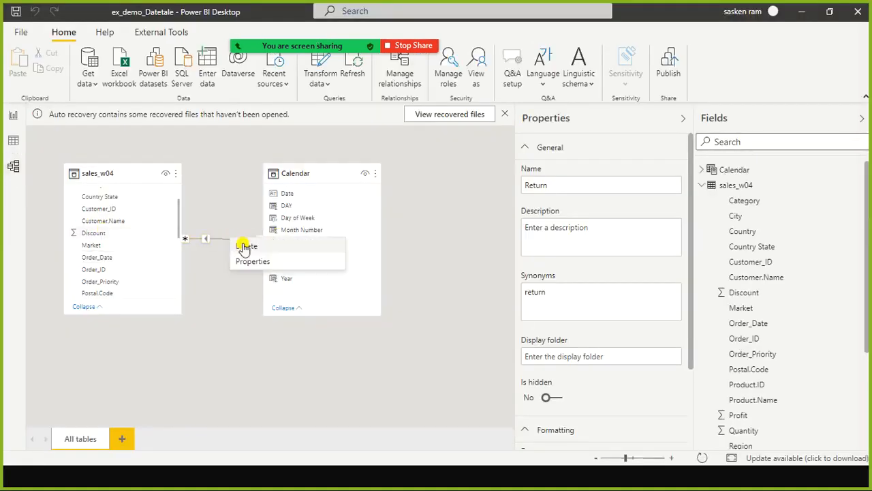
pyautogui.click(244, 247)
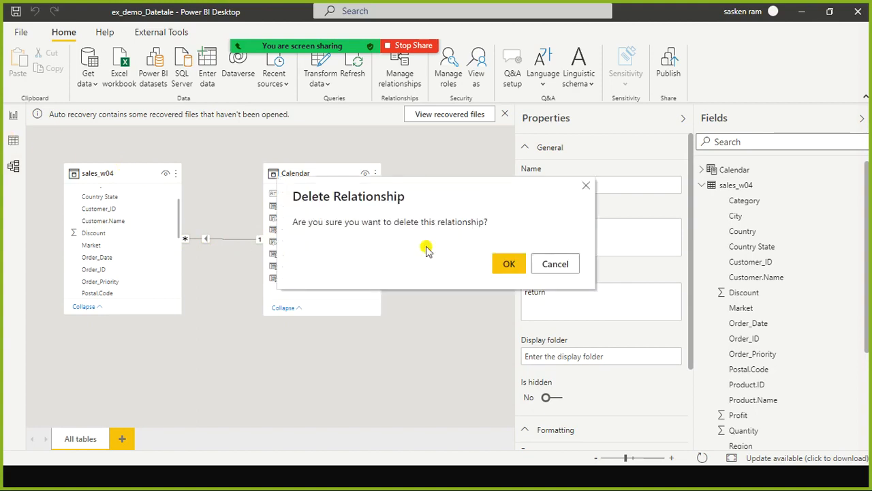
pyautogui.click(505, 261)
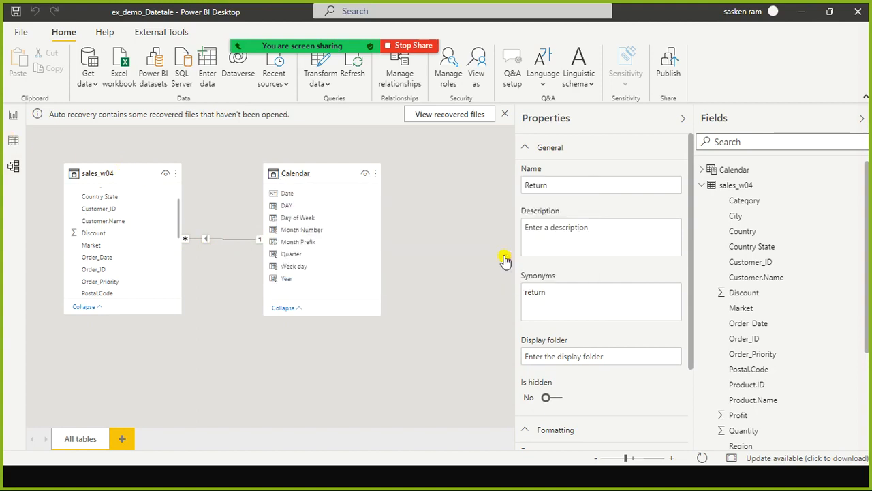
# Compare the Page 2 visuals with the unrelated sales_w04 and Calendar tables in the model diagram.
pyautogui.click(11, 117)
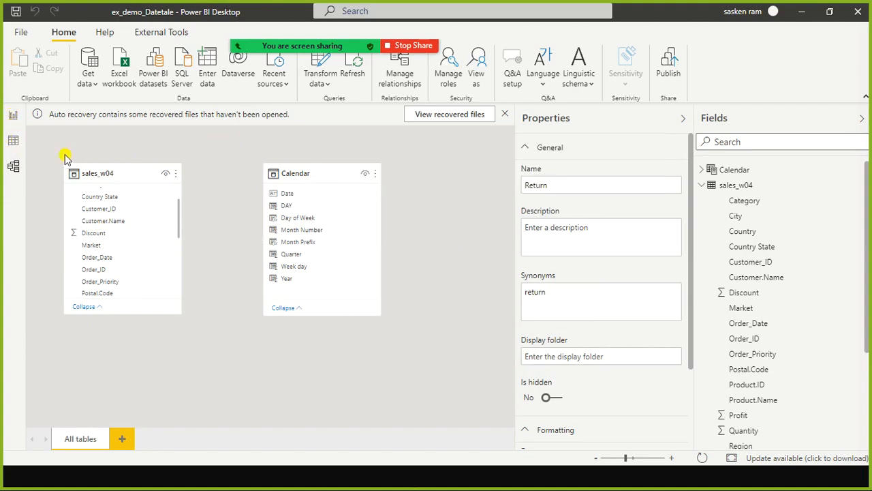
pyautogui.click(10, 116)
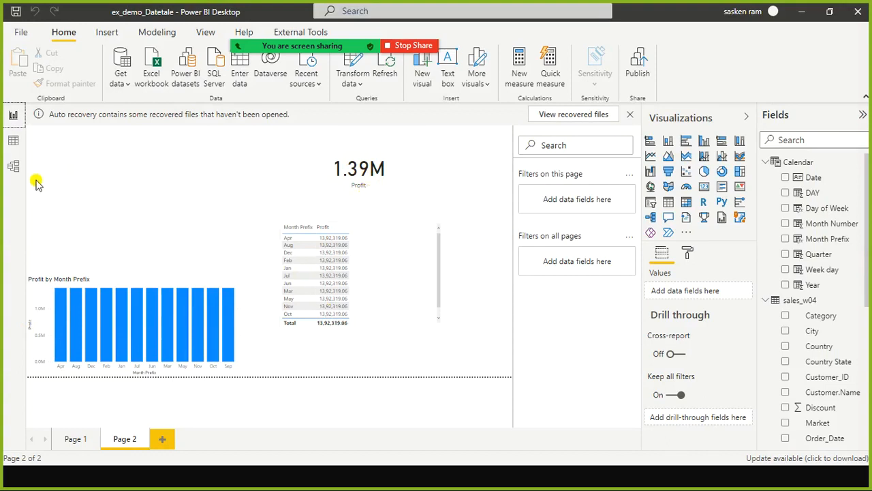
pyautogui.click(13, 167)
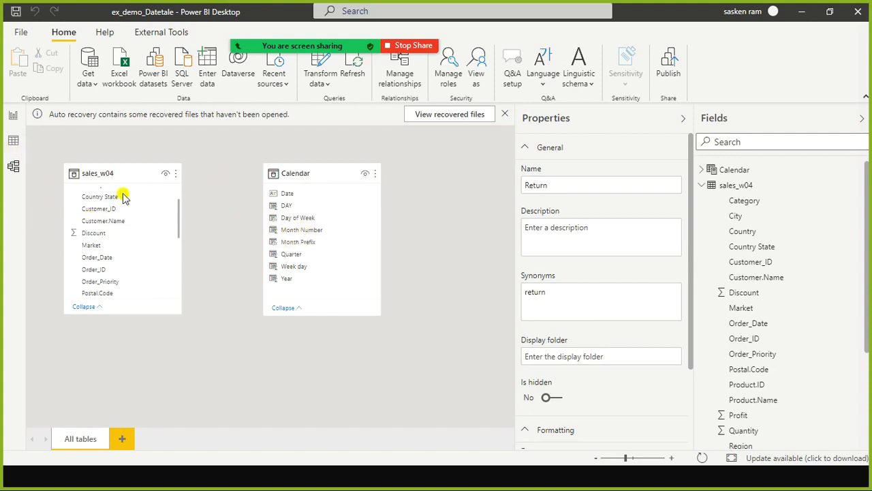
pyautogui.click(12, 115)
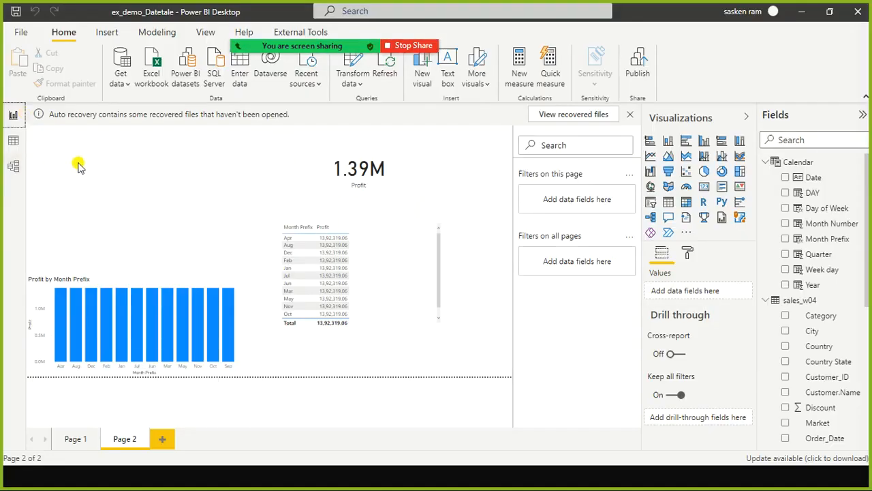
# Switch from Power BI Desktop to the "Why Data model ?" slide of the presentation.
pyautogui.hotkey('alt', 'Tab')
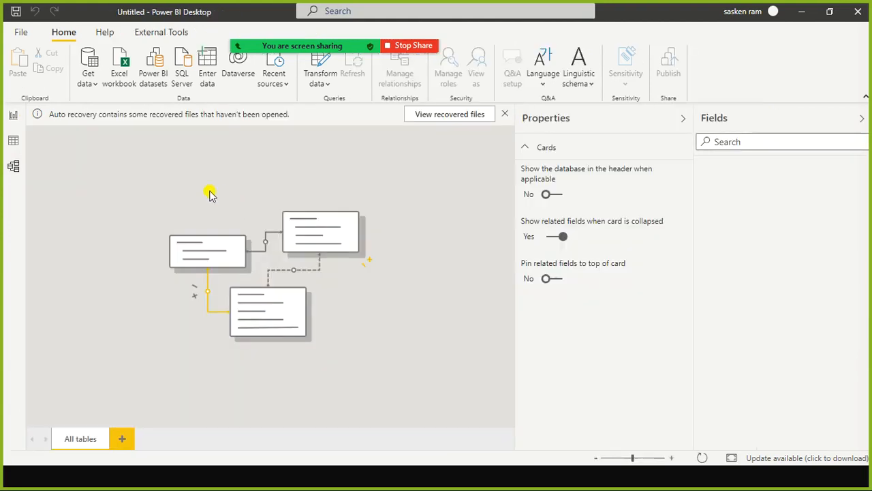
pyautogui.hotkey('alt', 'Tab')
pyautogui.hotkey('alt', 'Tab')
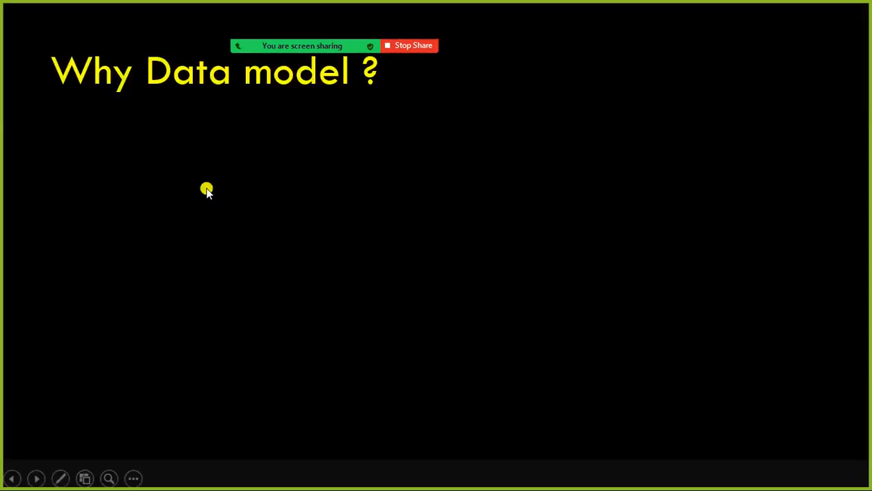